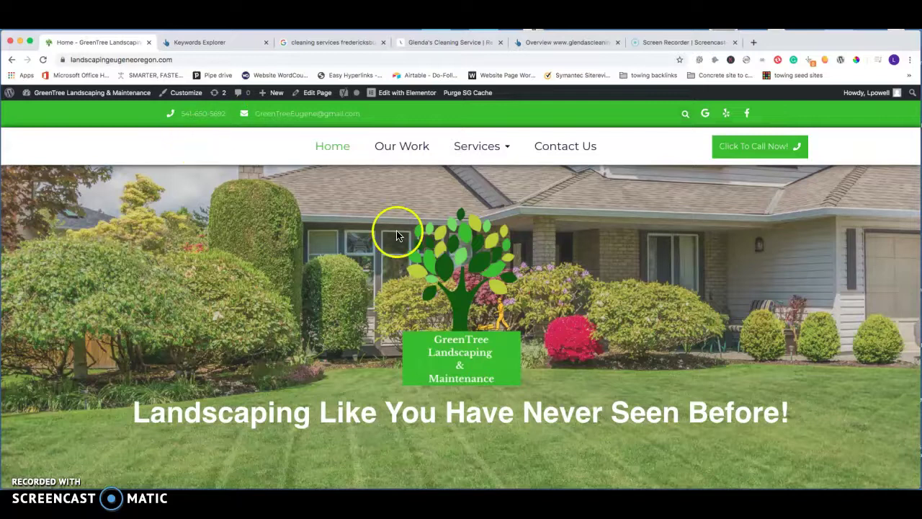
Scroll down through the GreenTree Landscaping homepage sections and back up
scroll(384, 230, down, 1)
scroll(354, 242, down, 2)
scroll(804, 319, down, 1)
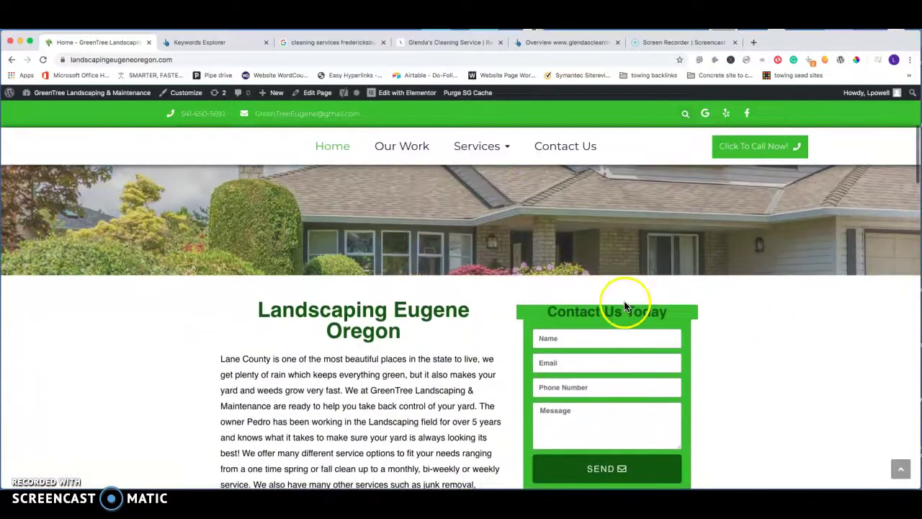
scroll(636, 306, down, 1)
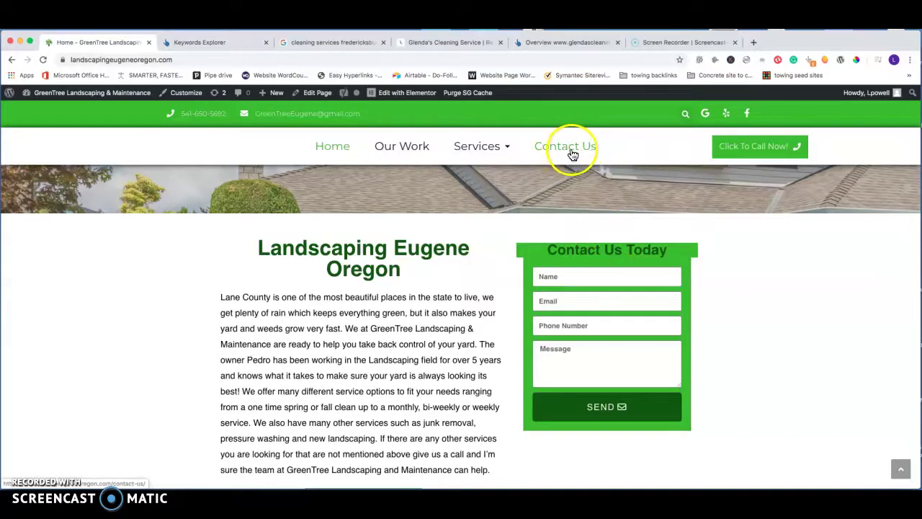
scroll(461, 274, down, 3)
scroll(462, 276, down, 2)
scroll(462, 276, down, 3)
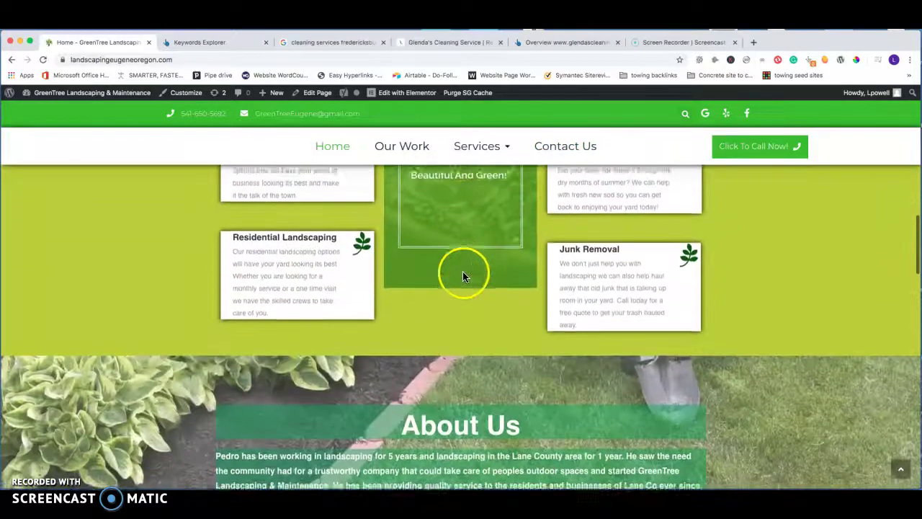
scroll(463, 276, down, 3)
scroll(462, 276, down, 3)
scroll(463, 277, down, 3)
scroll(463, 277, down, 2)
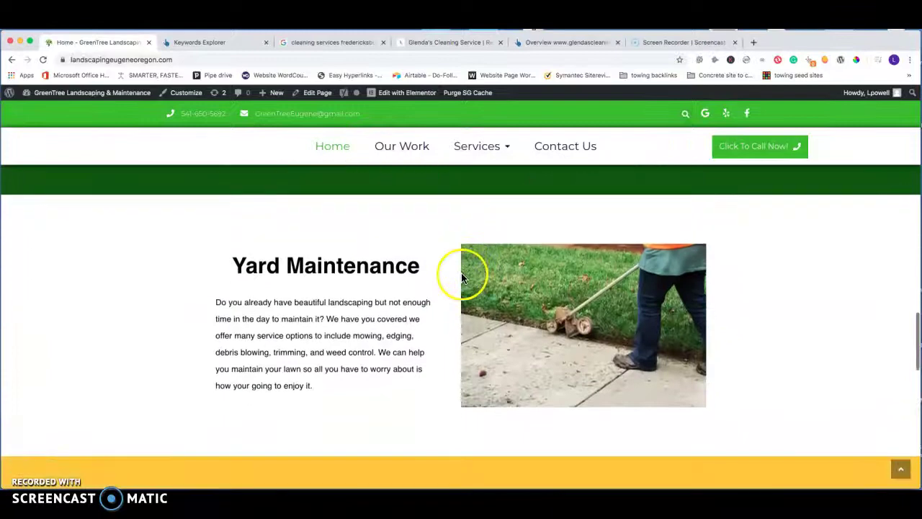
scroll(463, 277, down, 3)
scroll(463, 279, down, 2)
scroll(462, 280, down, 3)
scroll(461, 277, down, 2)
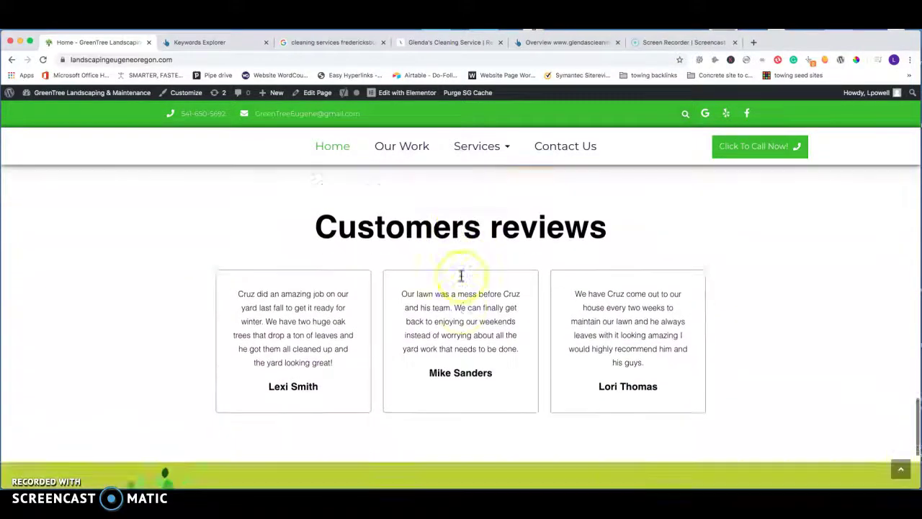
scroll(461, 275, down, 2)
scroll(461, 276, up, 2)
scroll(461, 276, up, 3)
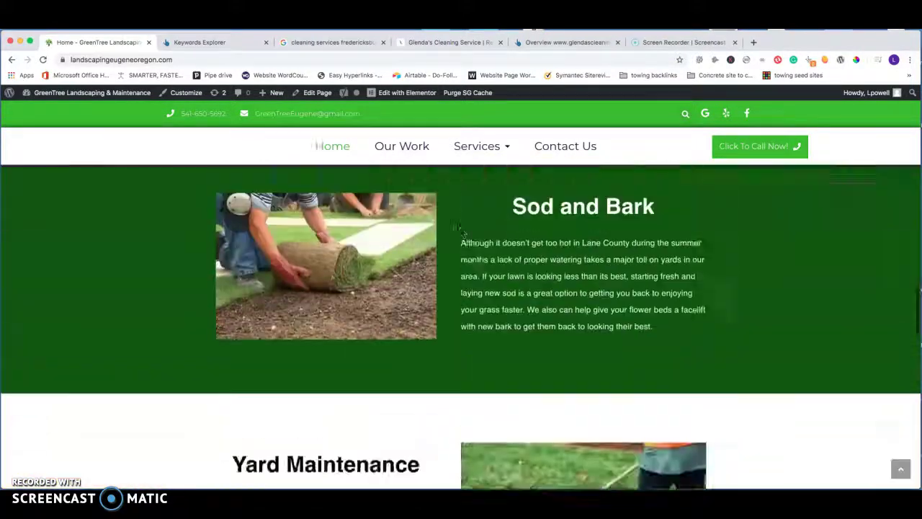
scroll(460, 277, up, 2)
scroll(461, 279, up, 3)
scroll(461, 280, up, 1)
scroll(461, 279, up, 2)
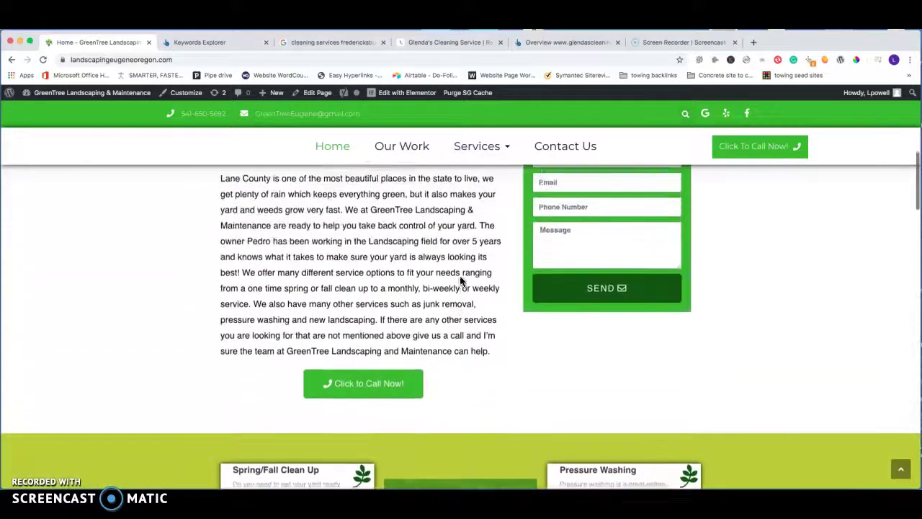
scroll(461, 280, up, 2)
scroll(461, 279, up, 2)
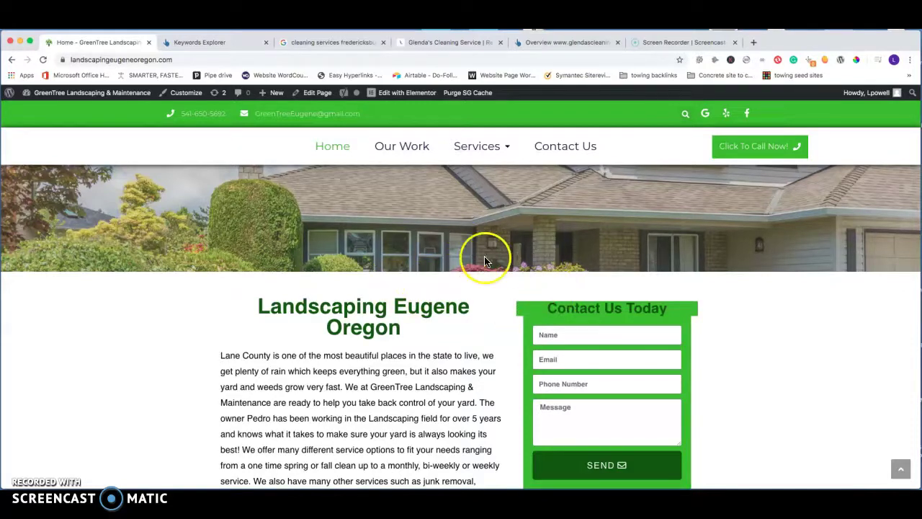
Review the homepage again, then show Ahrefs data for two Fredericksburg cleaning keywords (volumes 200, 150)
scroll(495, 258, down, 5)
scroll(496, 255, down, 5)
scroll(504, 288, down, 5)
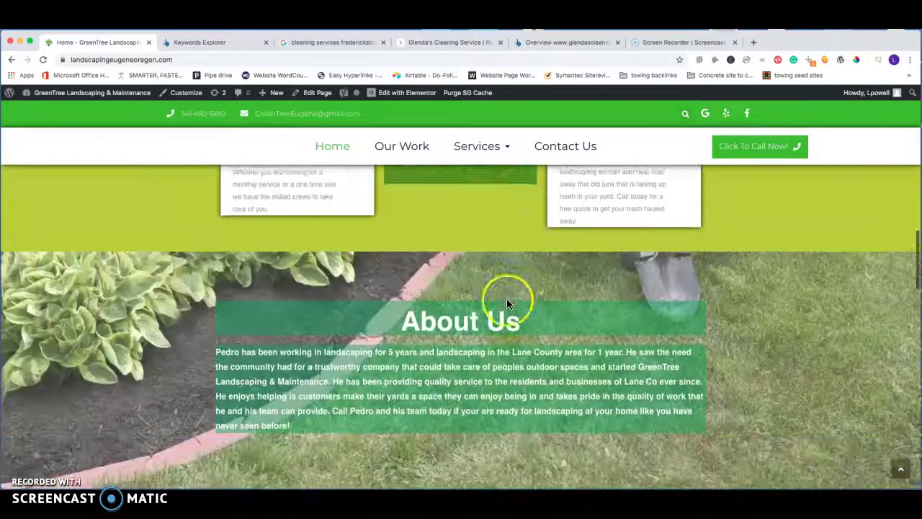
scroll(506, 301, down, 5)
scroll(507, 304, down, 2)
scroll(506, 304, down, 4)
scroll(506, 304, down, 4)
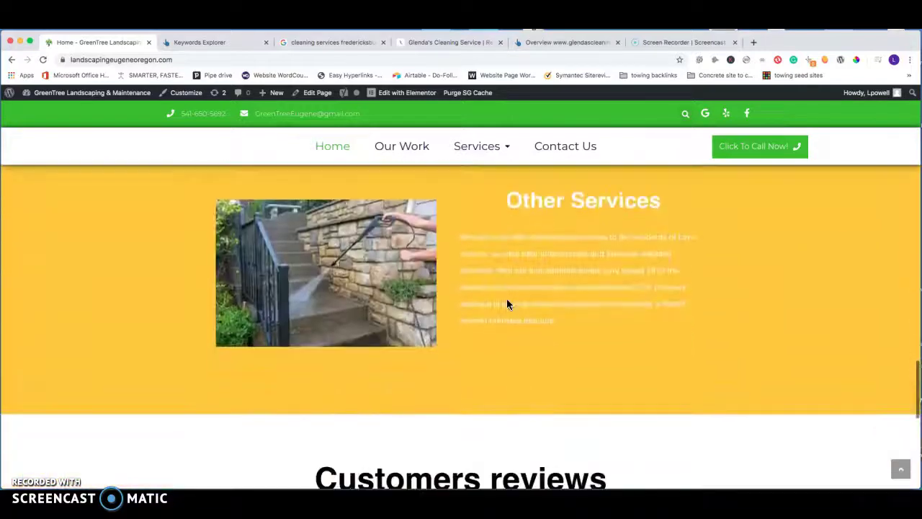
scroll(506, 304, down, 2)
scroll(507, 304, down, 4)
scroll(507, 304, up, 3)
scroll(506, 304, up, 3)
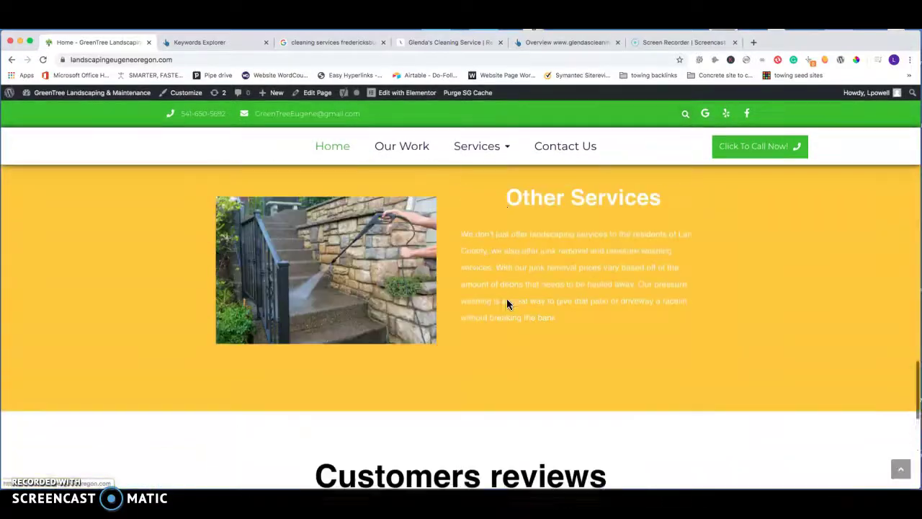
scroll(507, 304, up, 4)
scroll(506, 304, up, 4)
scroll(506, 304, up, 2)
scroll(506, 304, up, 3)
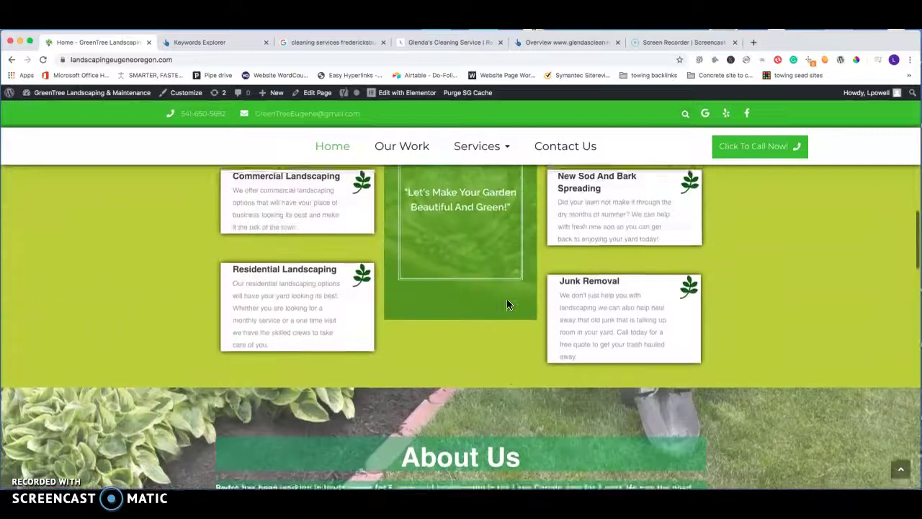
scroll(506, 304, up, 2)
scroll(506, 304, up, 2)
scroll(506, 304, up, 3)
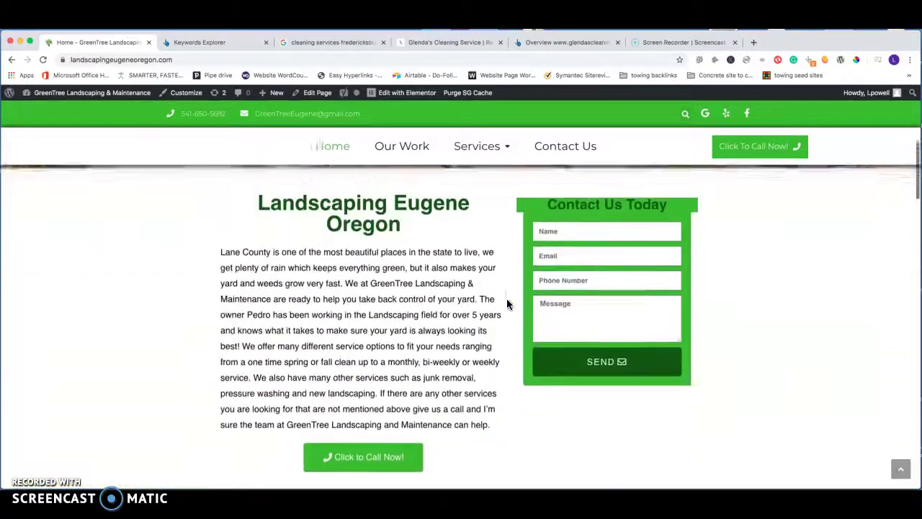
scroll(506, 304, up, 1)
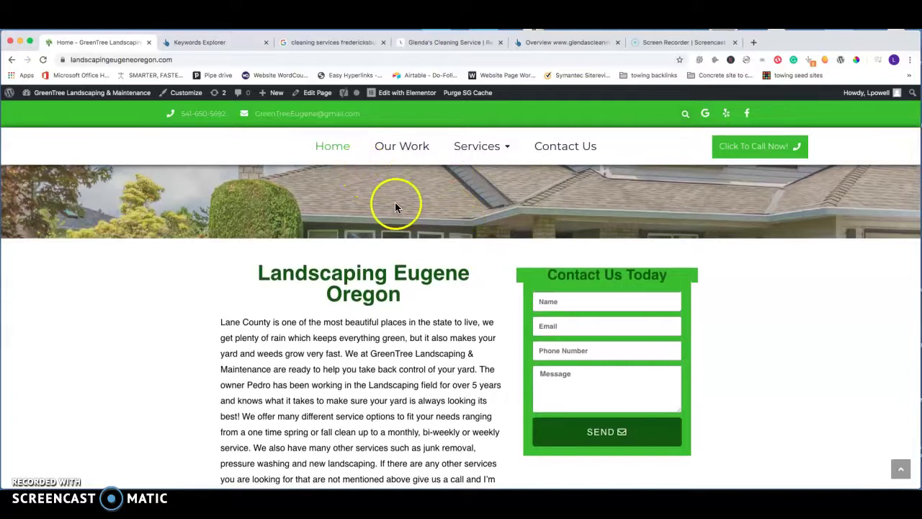
scroll(395, 205, up, 1)
scroll(394, 205, up, 2)
scroll(394, 207, up, 2)
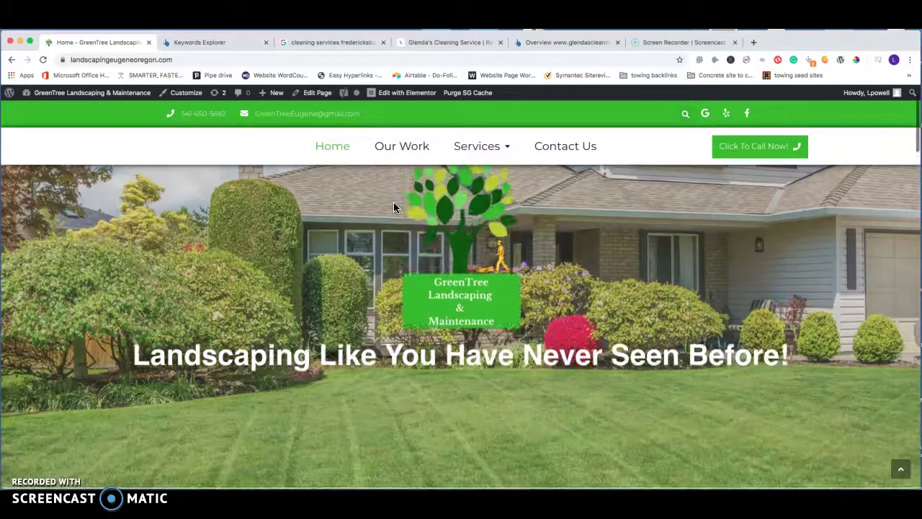
click(216, 42)
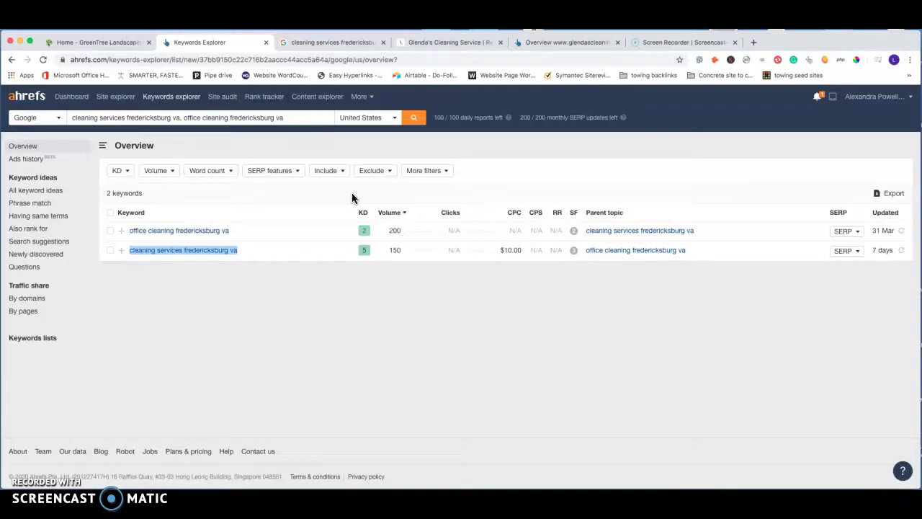
click(223, 263)
Show the 'cleaning services fredericksburg va' results with the Related Keywords and People Also Search For panels closed
click(349, 46)
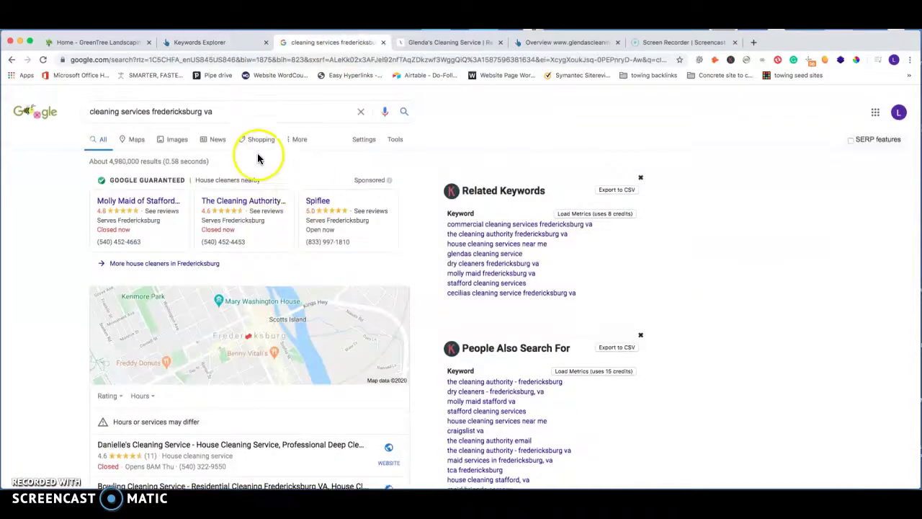
scroll(286, 148, down, 1)
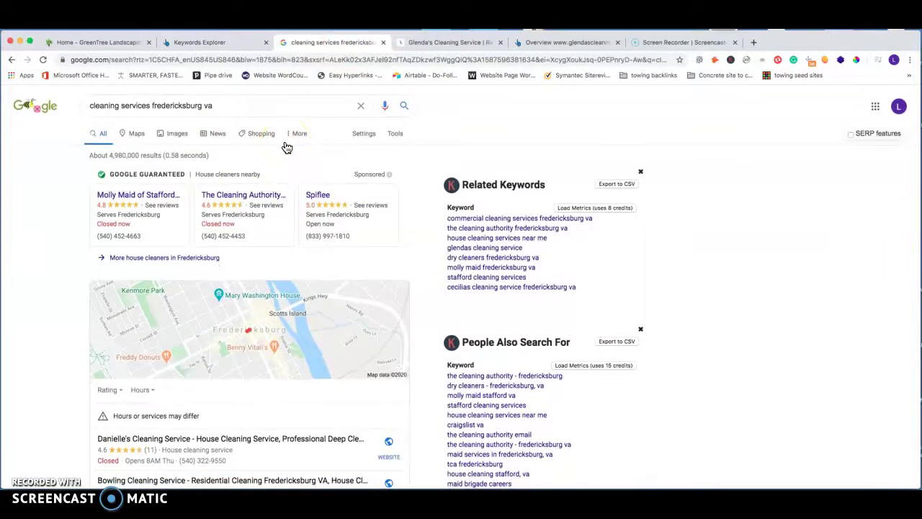
click(640, 172)
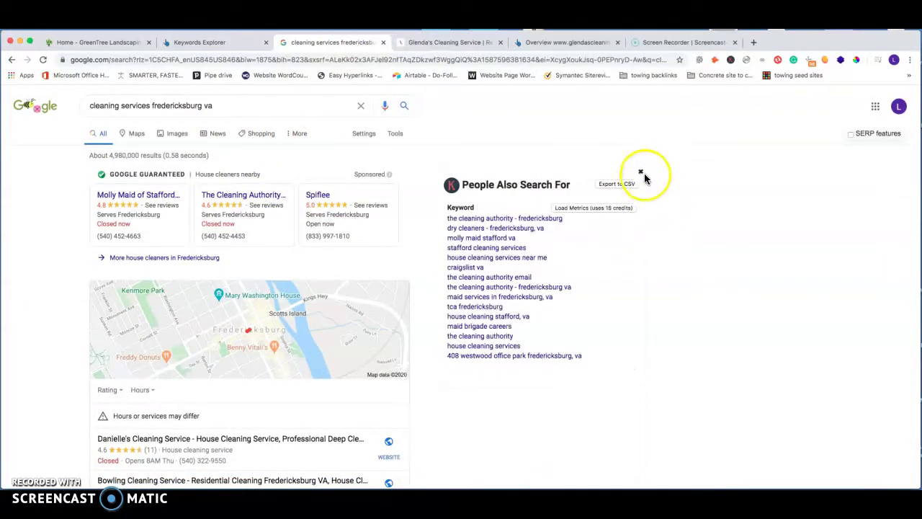
click(640, 172)
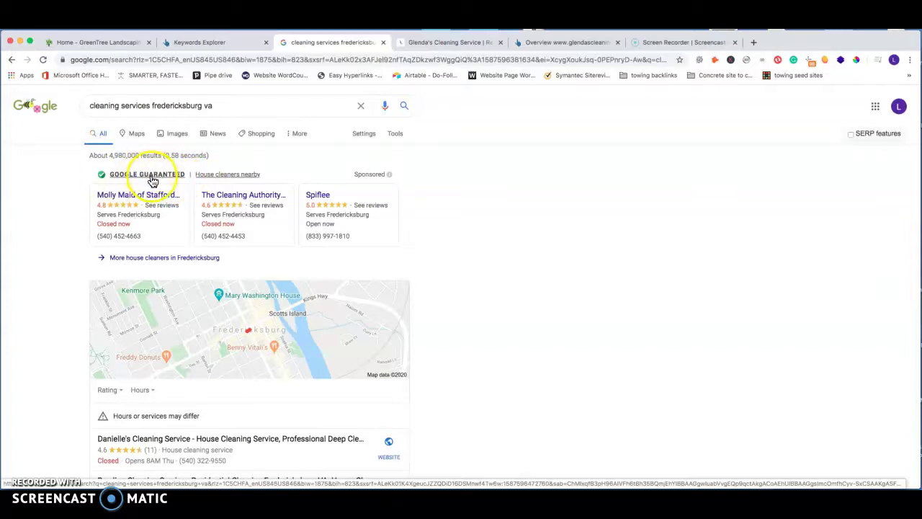
scroll(155, 180, down, 1)
scroll(399, 283, down, 4)
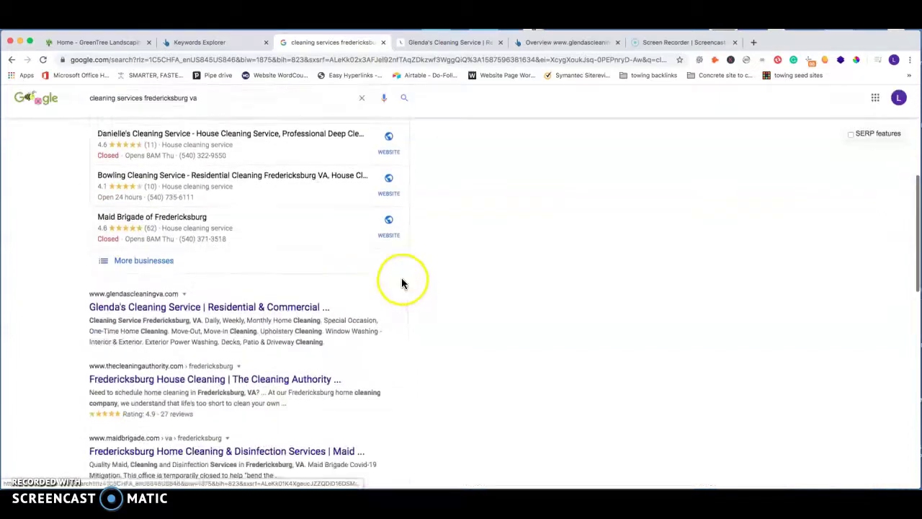
scroll(400, 282, down, 5)
scroll(393, 282, down, 1)
scroll(165, 241, up, 2)
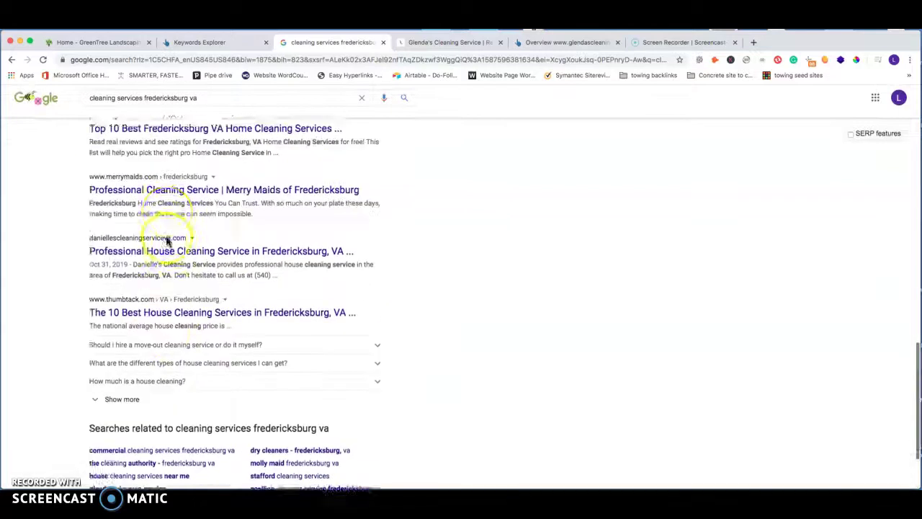
scroll(189, 257, up, 1)
scroll(191, 256, up, 4)
scroll(190, 253, up, 5)
scroll(190, 252, up, 2)
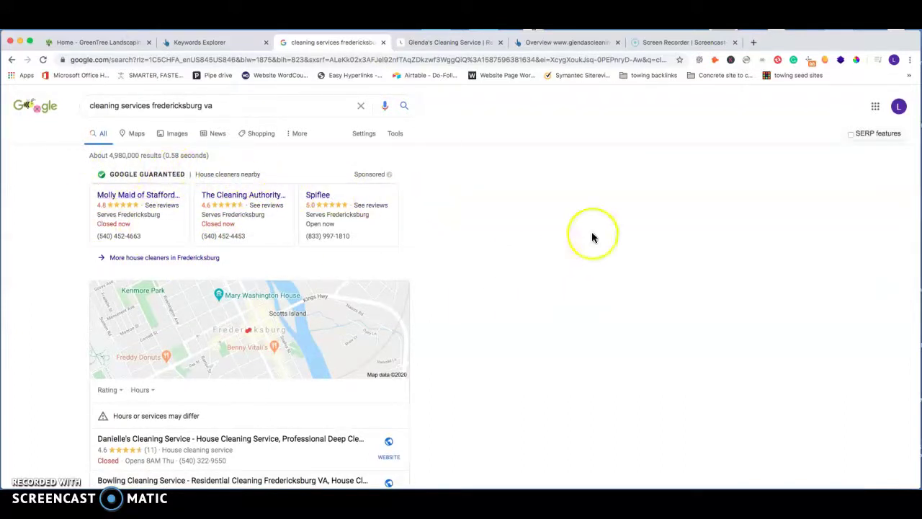
scroll(329, 251, down, 1)
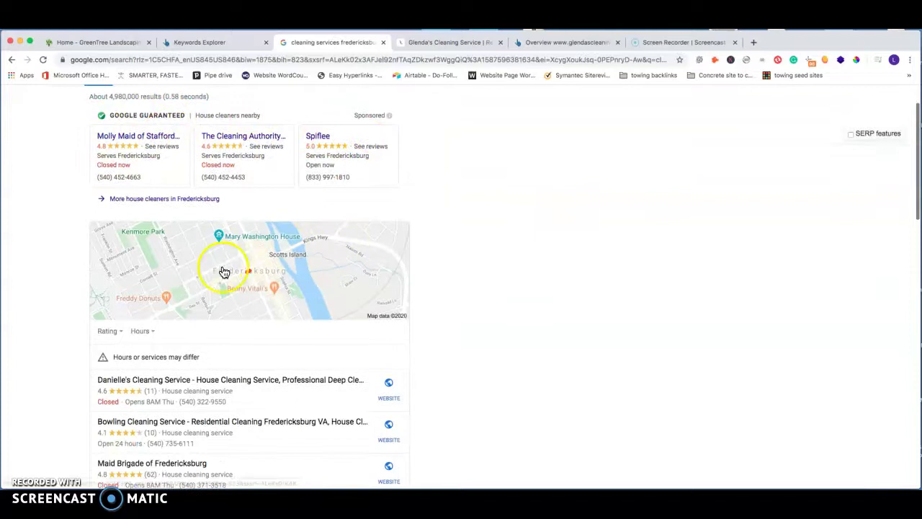
scroll(224, 271, down, 1)
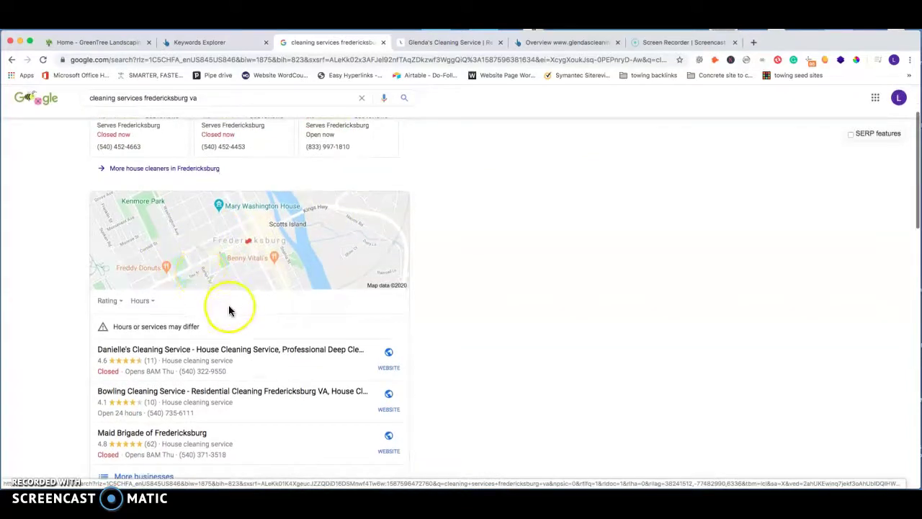
scroll(229, 310, down, 1)
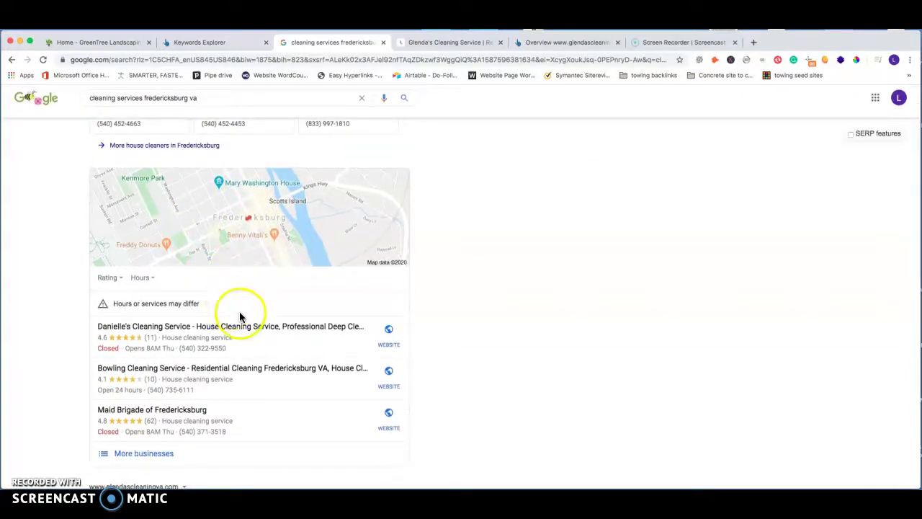
scroll(240, 317, down, 1)
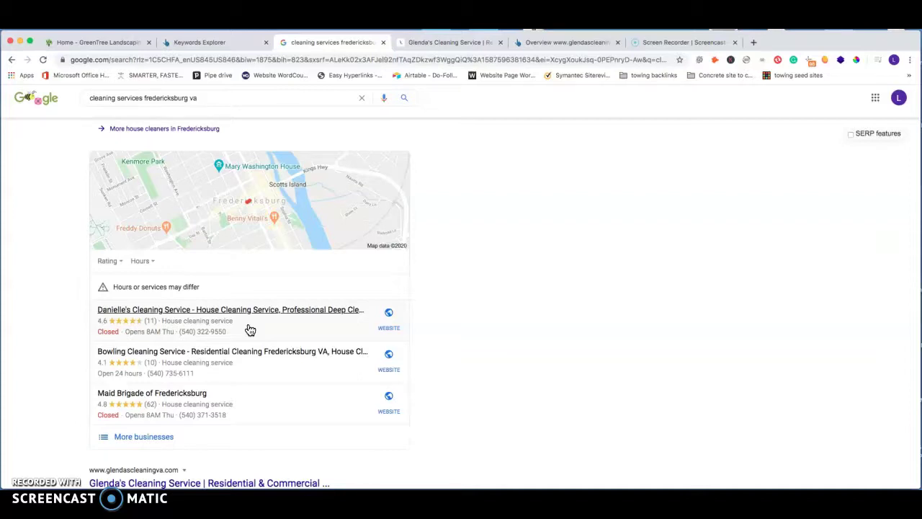
scroll(286, 336, down, 1)
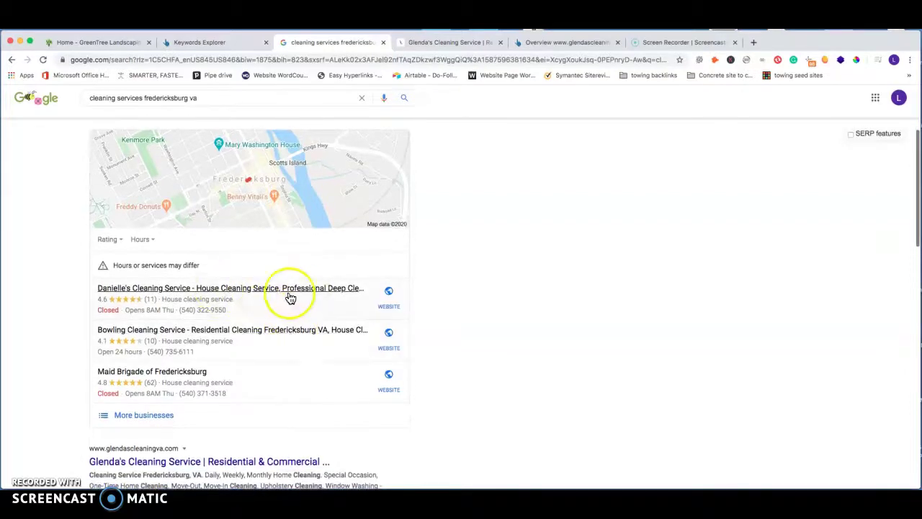
scroll(275, 317, down, 1)
scroll(274, 316, down, 1)
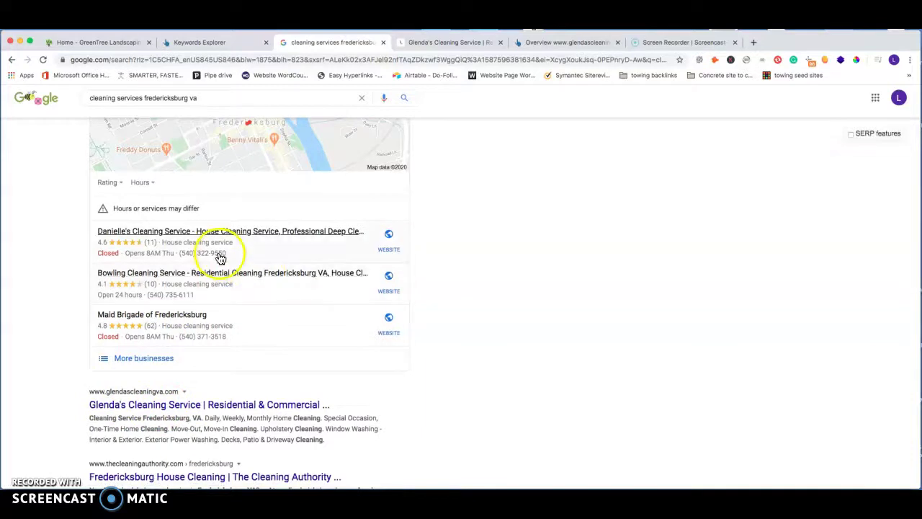
scroll(278, 252, up, 1)
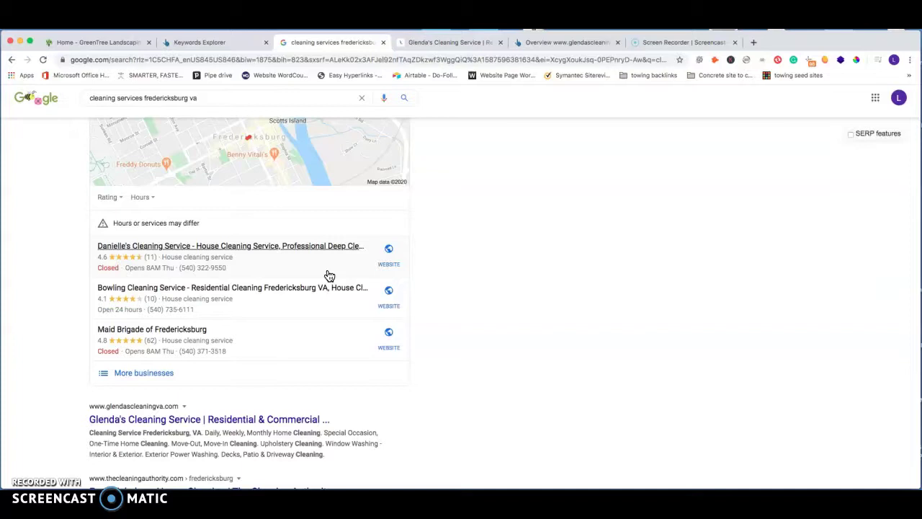
Point out the Danielle's Cleaning Service listing, then scroll to The Cleaning Authority and Maid Brigade listings
click(294, 272)
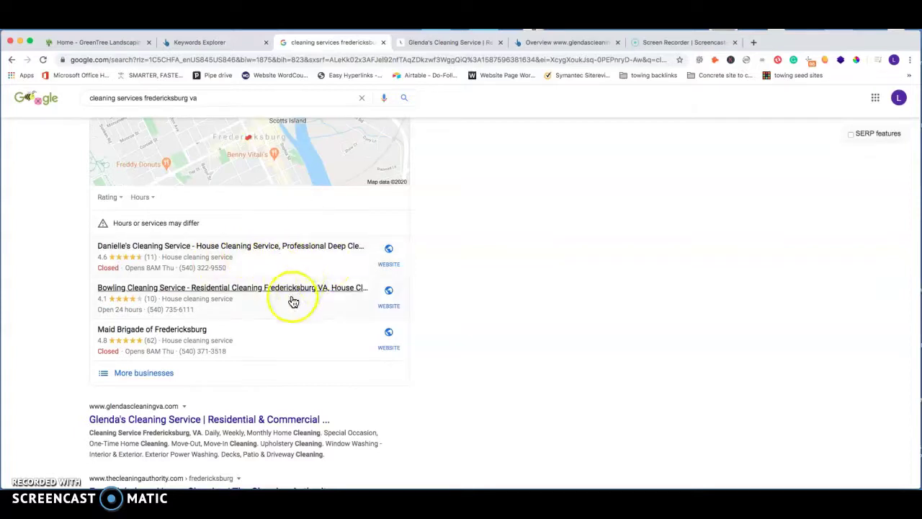
scroll(309, 296, down, 1)
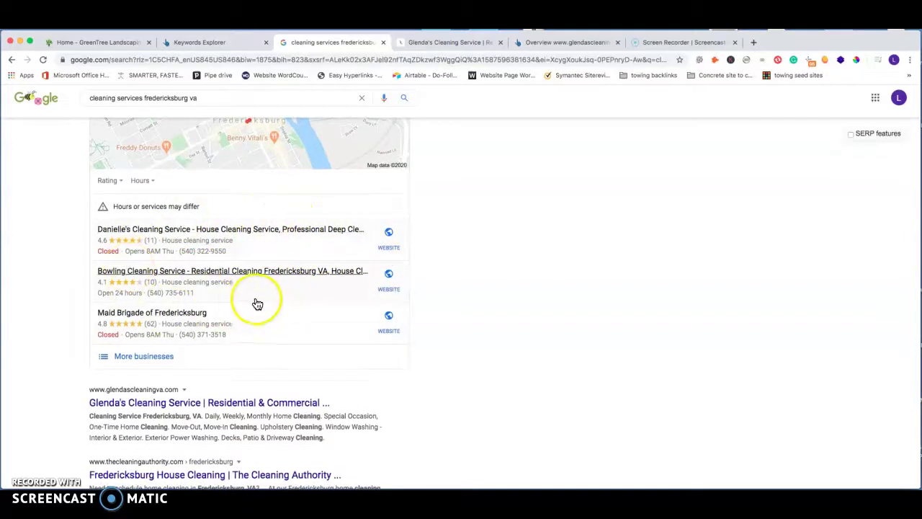
scroll(258, 306, down, 2)
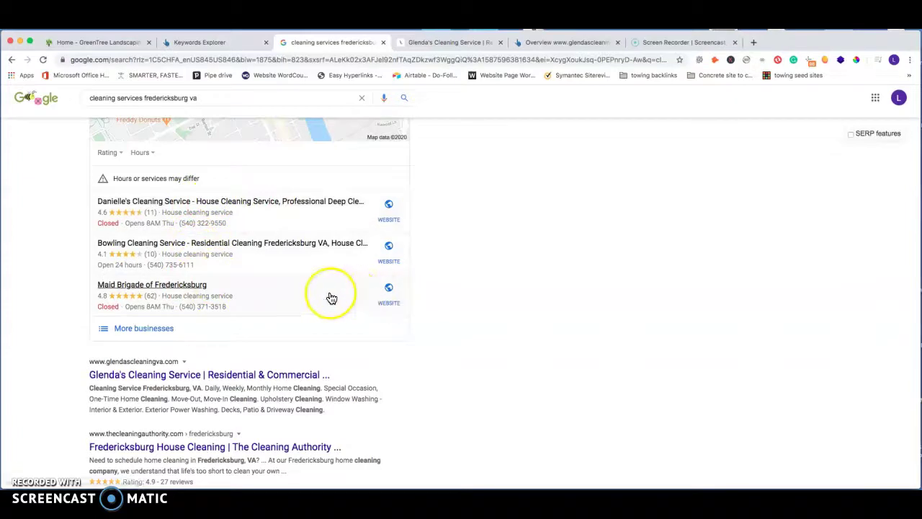
scroll(187, 356, down, 1)
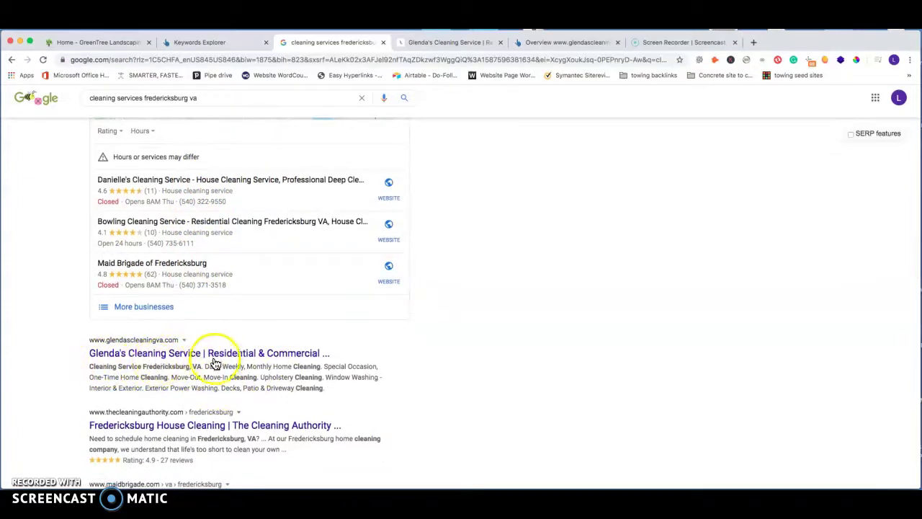
Bring up Glenda's Cleaning Service website and scroll down to its footer
click(422, 42)
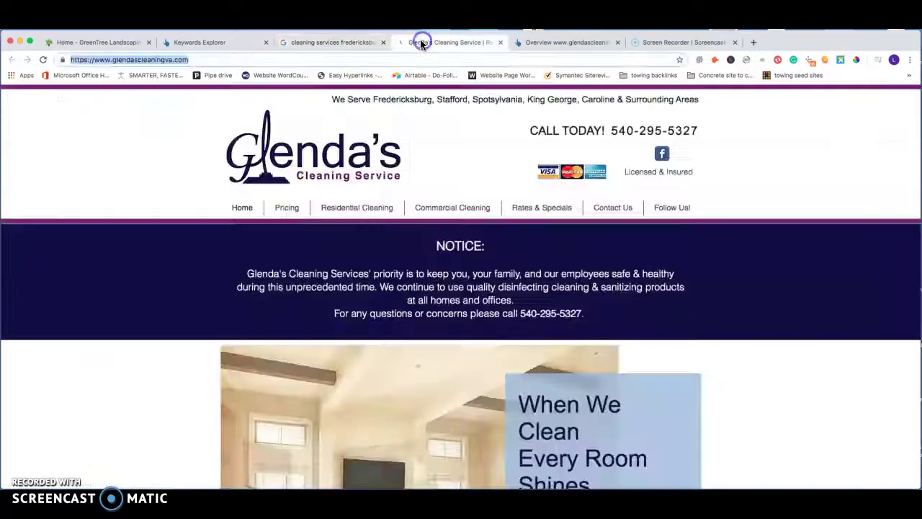
scroll(414, 194, down, 2)
scroll(415, 195, down, 4)
scroll(416, 195, down, 5)
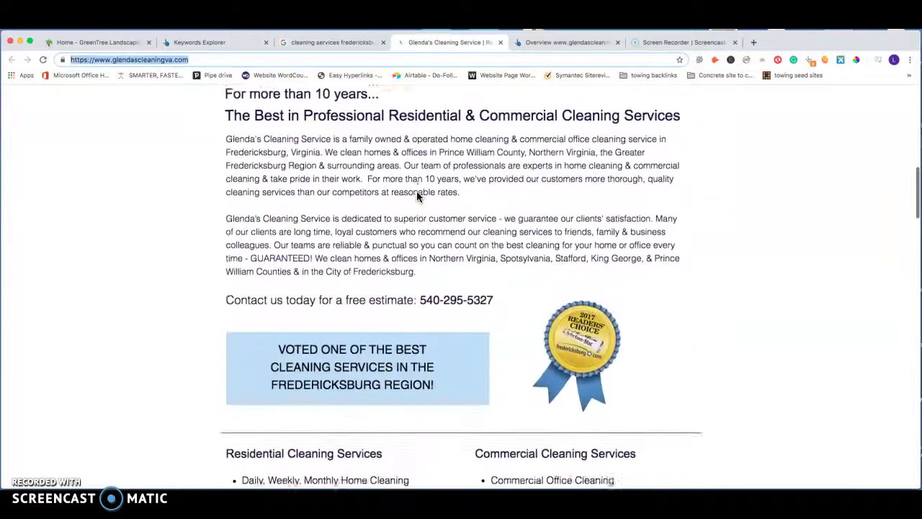
scroll(416, 196, down, 4)
scroll(417, 196, down, 5)
scroll(417, 196, down, 5)
scroll(417, 196, down, 5)
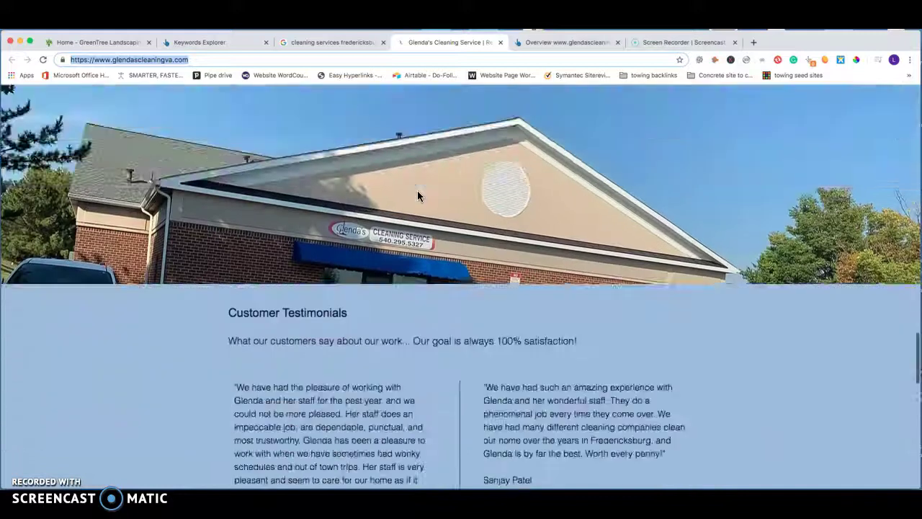
scroll(418, 195, down, 4)
scroll(417, 194, down, 5)
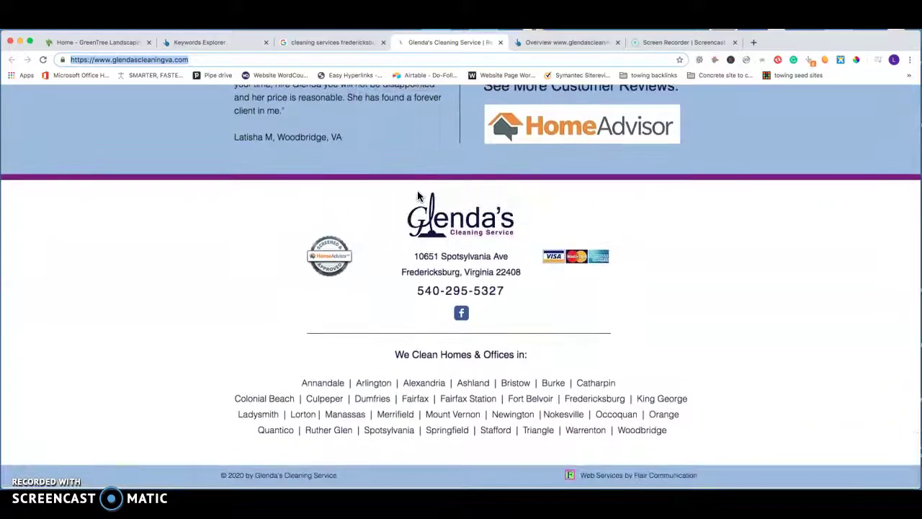
click(418, 218)
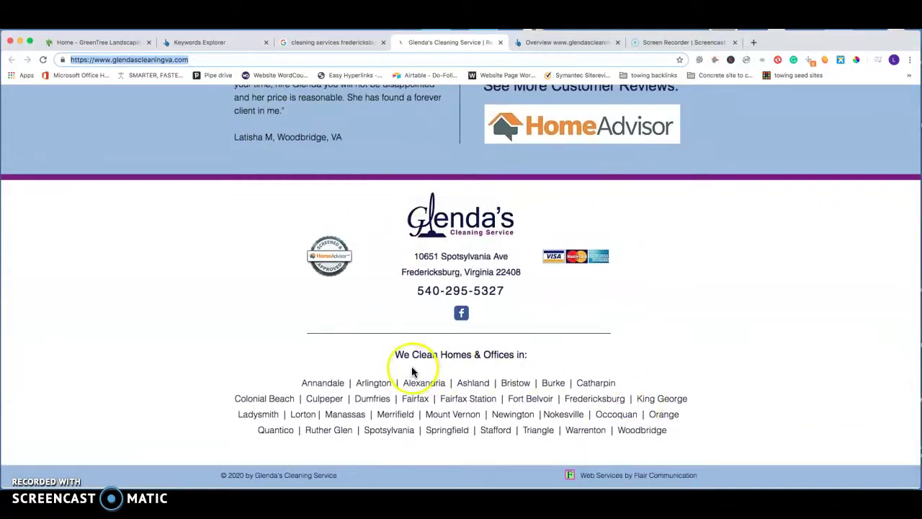
Return to the top, then show the Ahrefs overview for glendascleaningva.com (DR 0.2, 21 backlinks)
scroll(497, 395, up, 3)
scroll(576, 335, up, 5)
scroll(547, 339, up, 5)
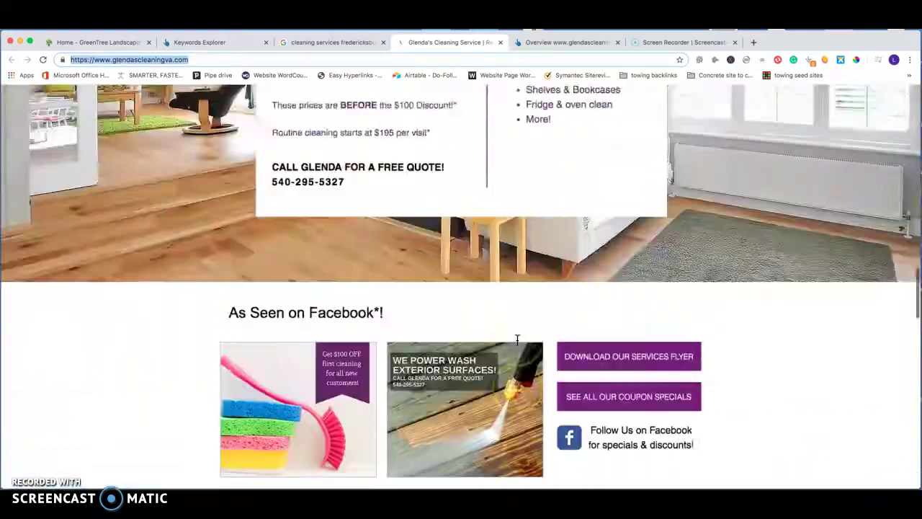
scroll(517, 340, up, 5)
scroll(517, 340, up, 5)
scroll(517, 340, up, 5)
scroll(517, 342, up, 5)
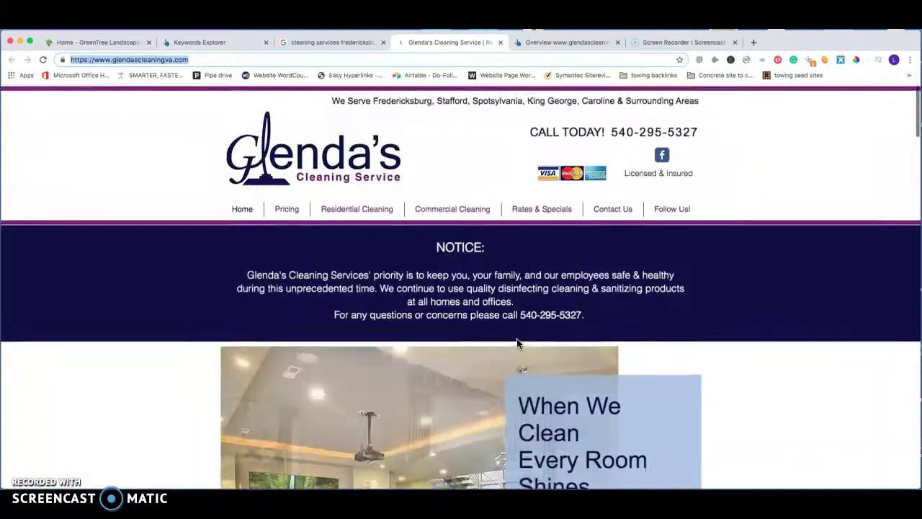
scroll(517, 343, up, 2)
scroll(517, 343, down, 3)
scroll(517, 343, down, 3)
scroll(517, 343, down, 3)
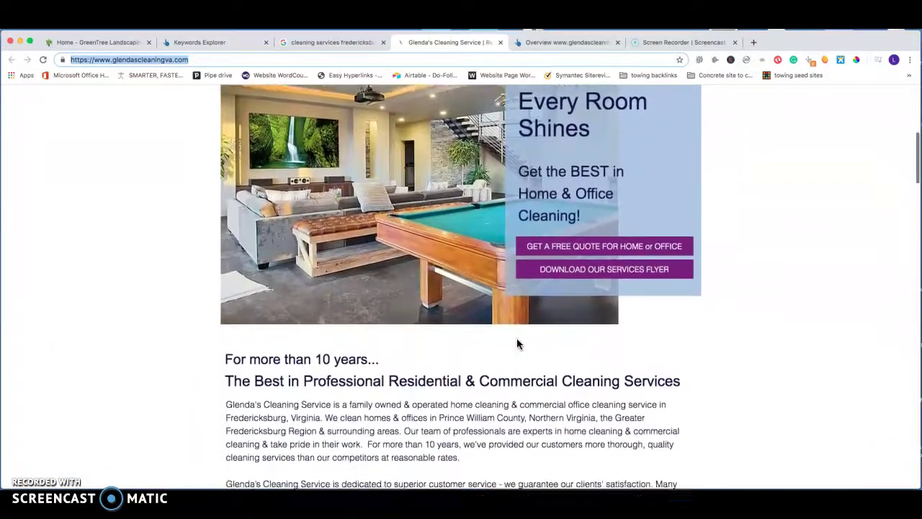
scroll(517, 342, down, 1)
scroll(453, 295, up, 2)
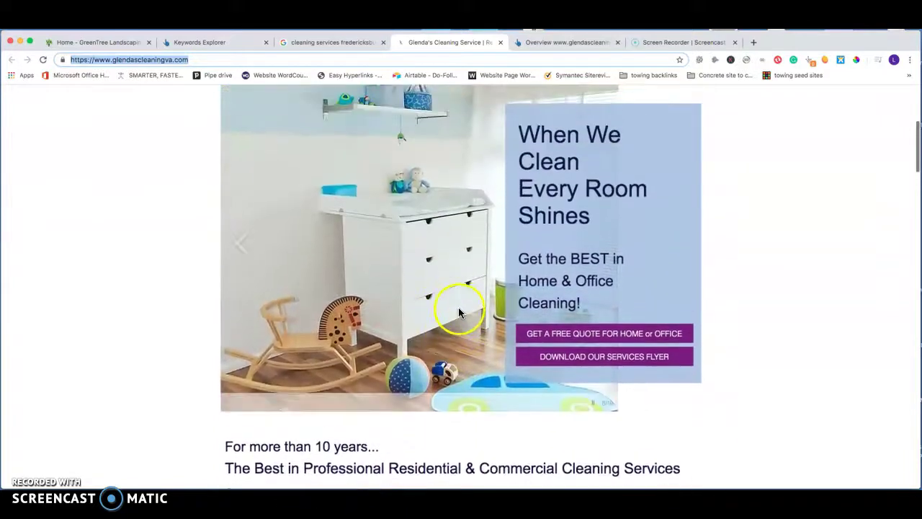
scroll(459, 310, up, 1)
scroll(458, 310, up, 3)
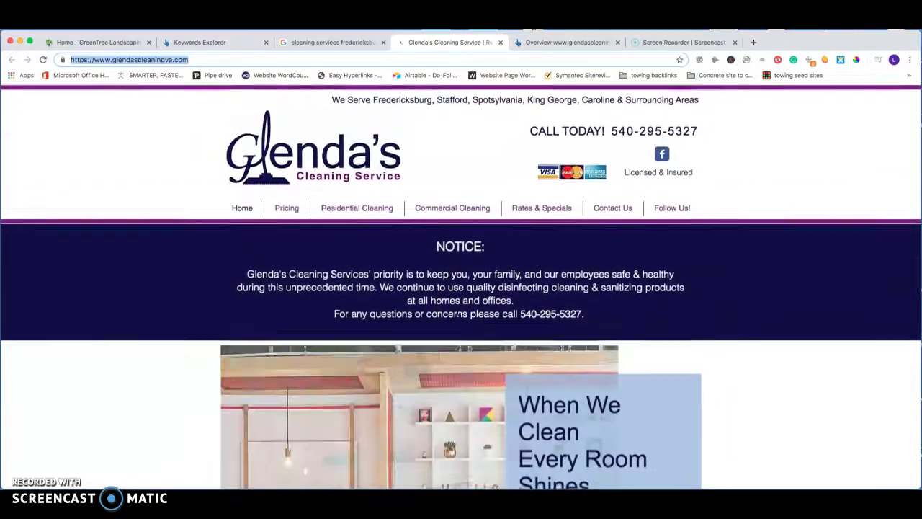
click(551, 42)
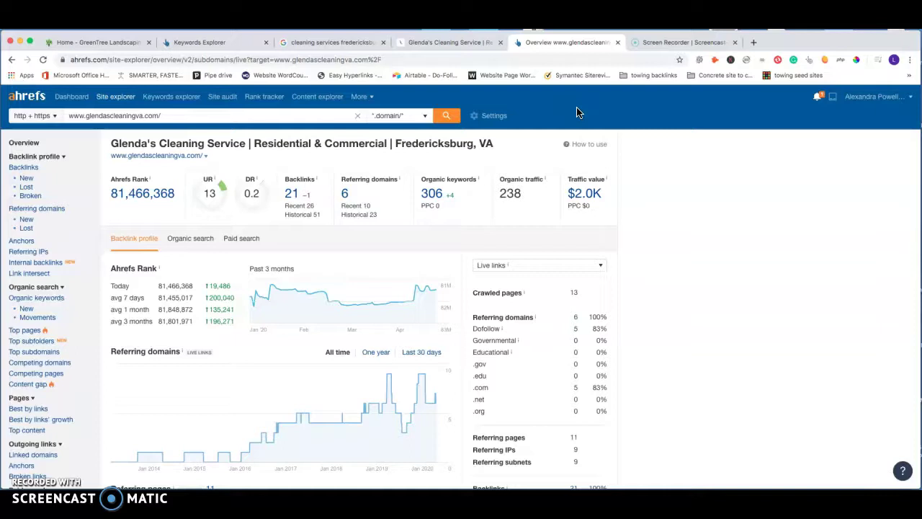
Show the GreenTree homepage scrolled to the 'Landscaping Eugene Oregon' intro and Contact Us Today form
click(113, 41)
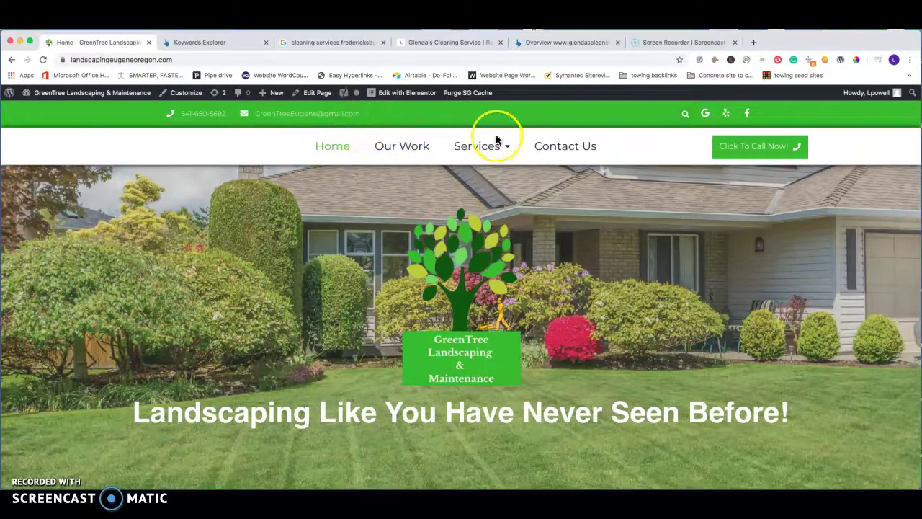
scroll(411, 164, down, 2)
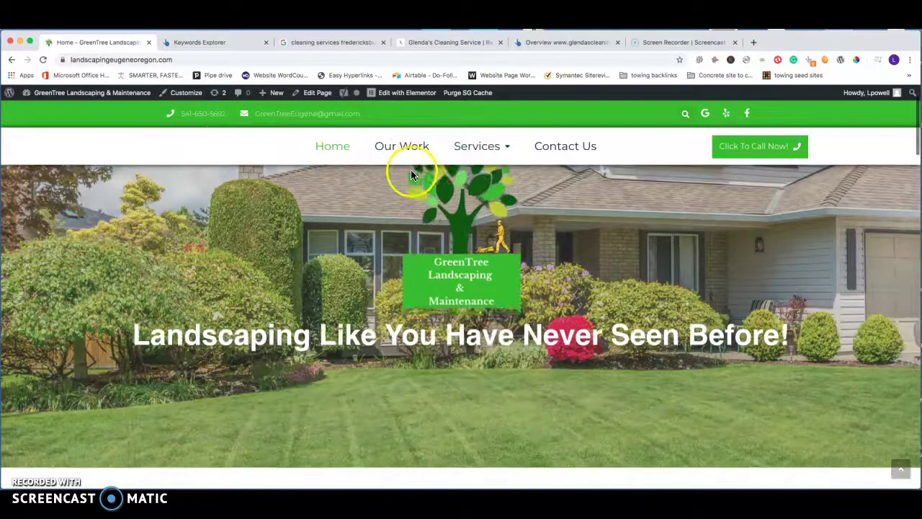
scroll(582, 257, down, 3)
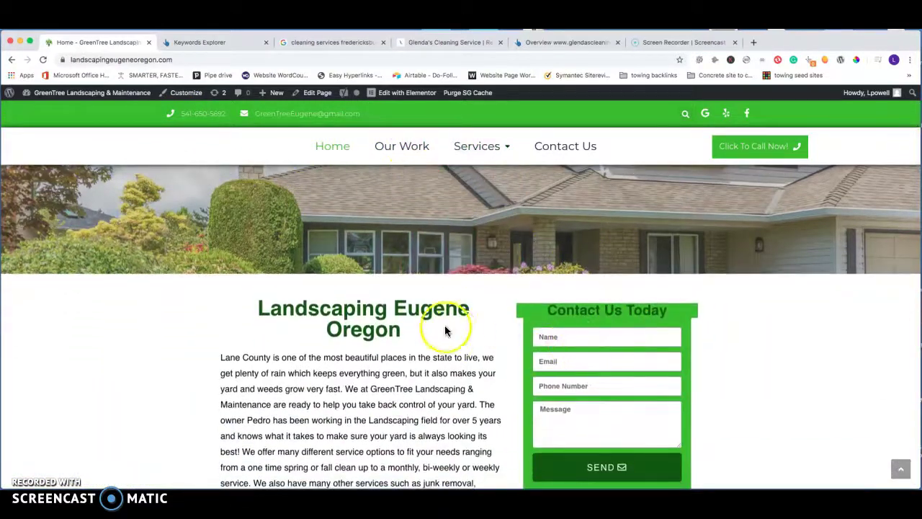
scroll(450, 326, down, 3)
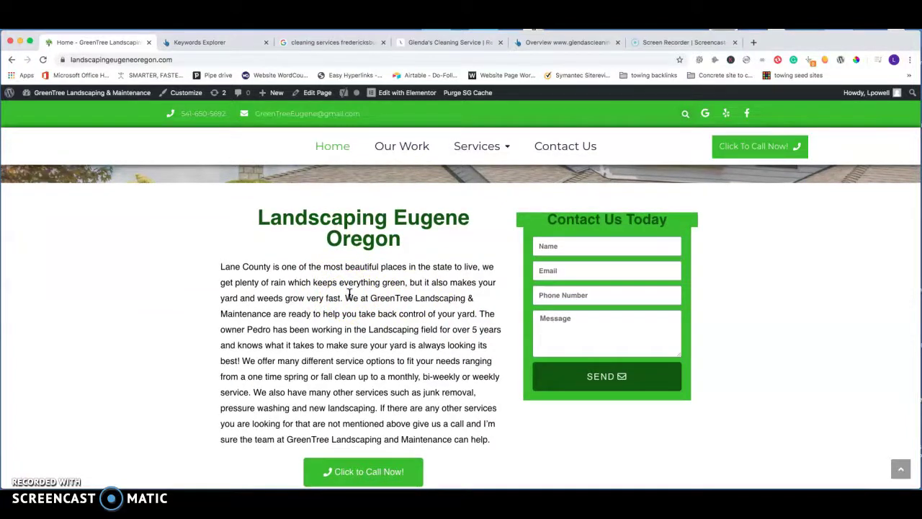
click(311, 47)
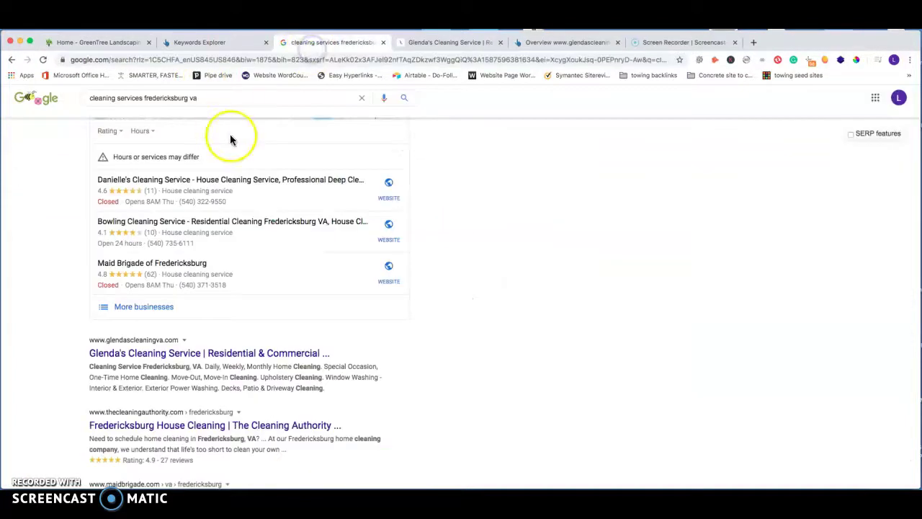
scroll(267, 154, up, 2)
scroll(263, 202, up, 2)
scroll(284, 249, down, 1)
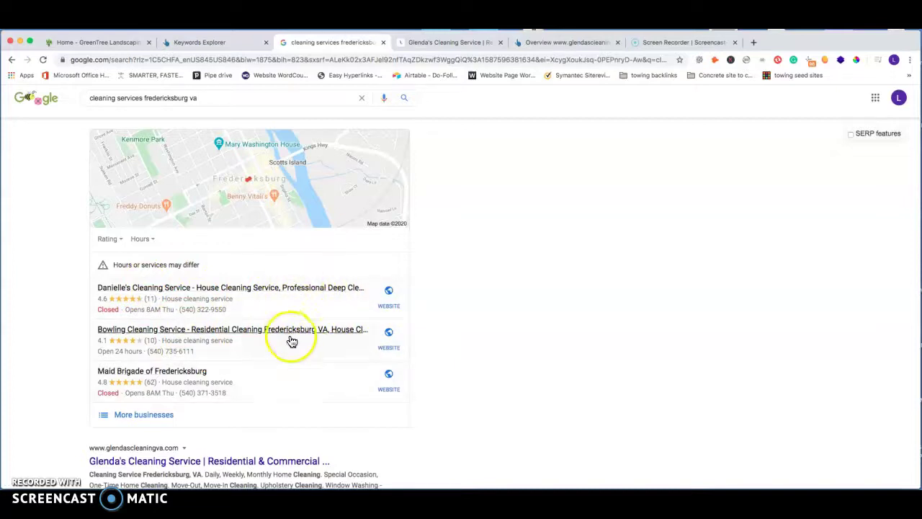
scroll(324, 374, down, 2)
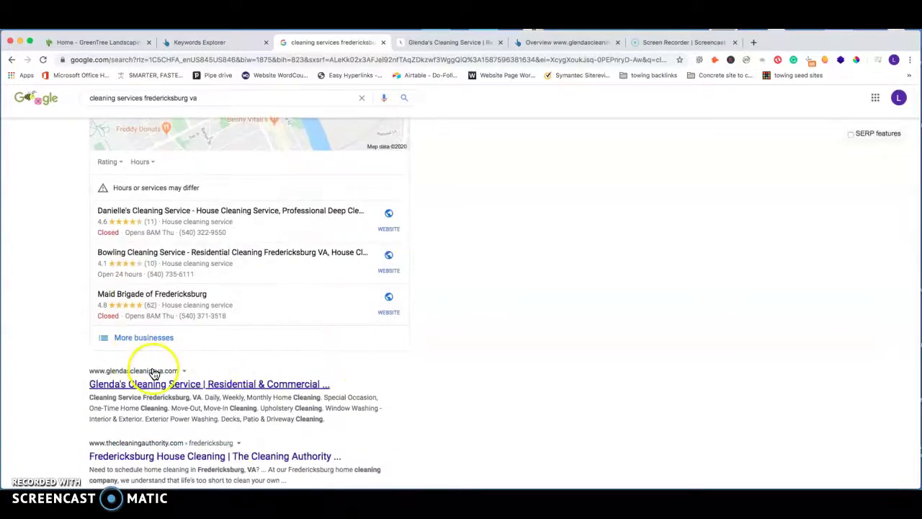